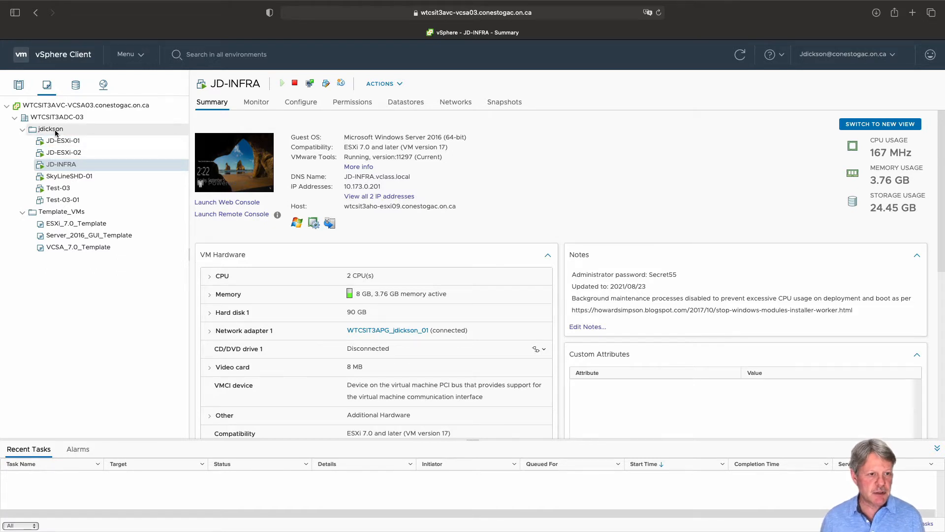
Step: Start a new deploy-from-template virtual machine in the personal VM folder, using VCSA_7.0_Template from the data center's Template_VMs folder
{"action": "right_click", "coordinate": [55, 133]}
{"action": "left_click", "coordinate": [100, 156]}
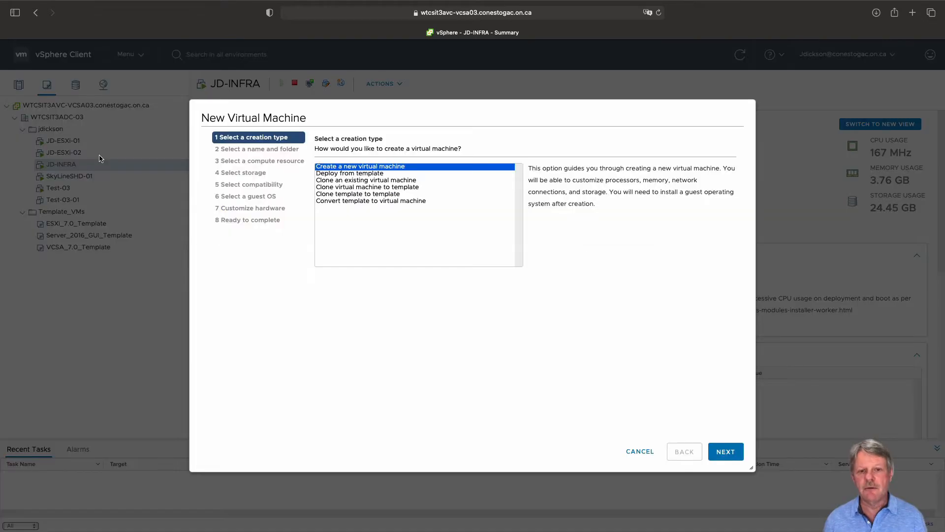
{"action": "left_click", "coordinate": [371, 174]}
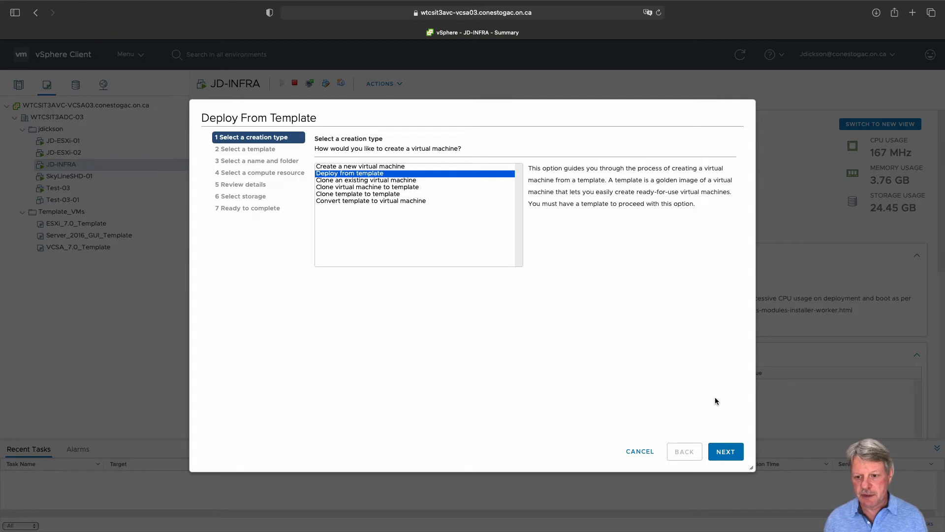
{"action": "left_click", "coordinate": [725, 451]}
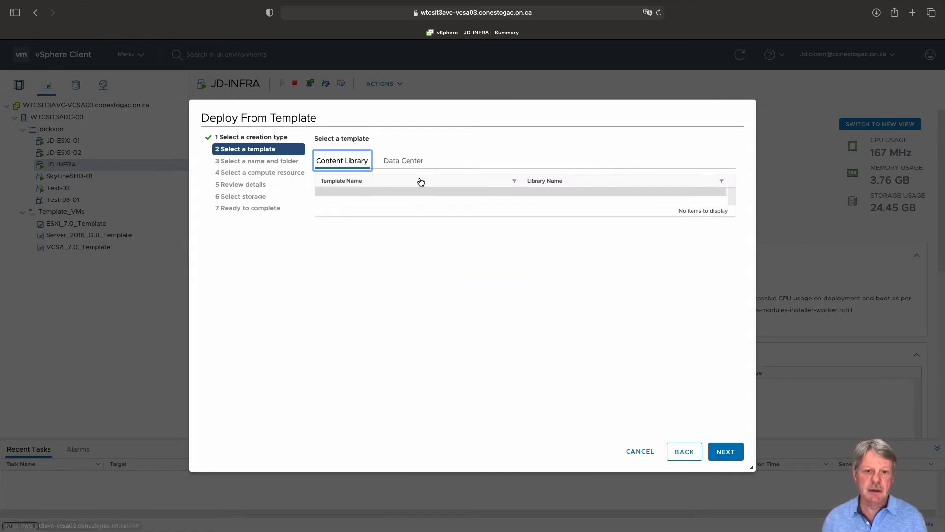
{"action": "left_click", "coordinate": [401, 160]}
{"action": "left_click", "coordinate": [330, 195]}
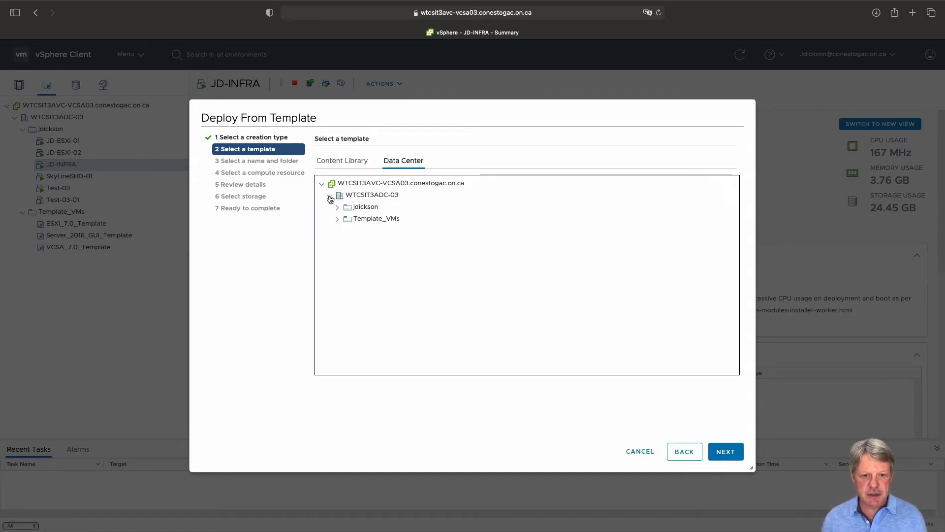
{"action": "left_click", "coordinate": [336, 219]}
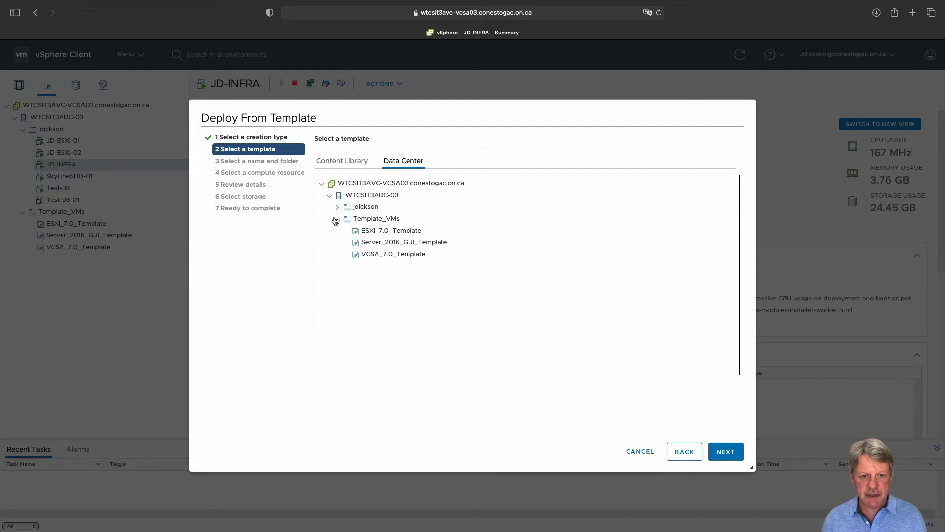
{"action": "left_click", "coordinate": [371, 254]}
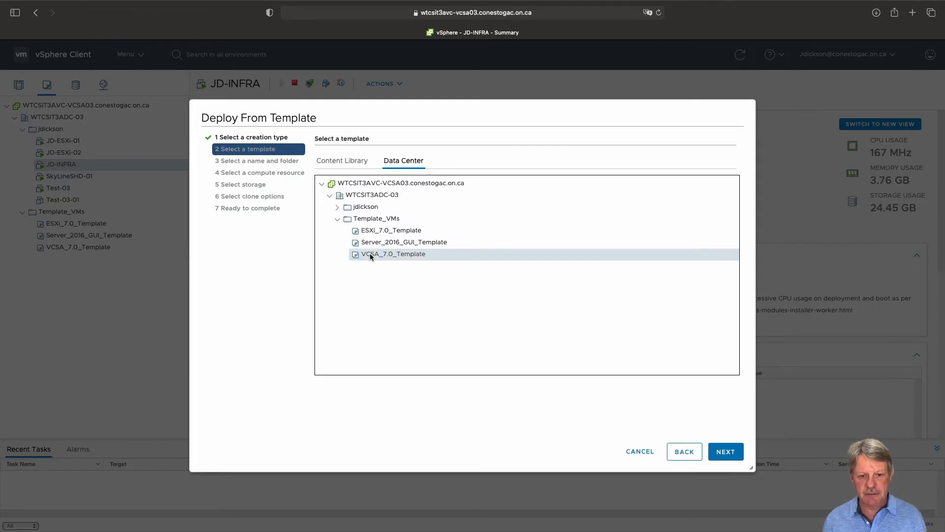
{"action": "left_click", "coordinate": [724, 451]}
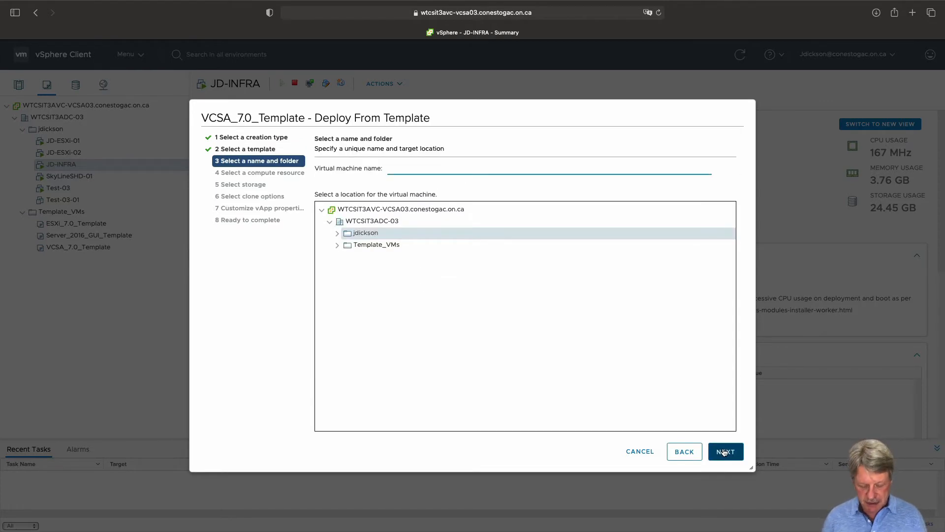
Step: Name the virtual machine JD-VCSA and accept the preselected folder and compute resource
{"action": "type", "text": "JD-V"}
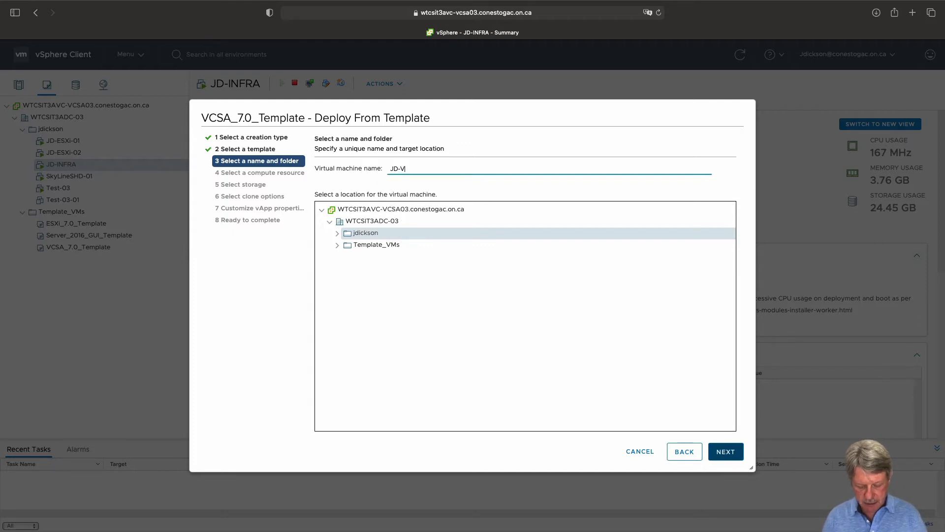
{"action": "type", "text": "CSA"}
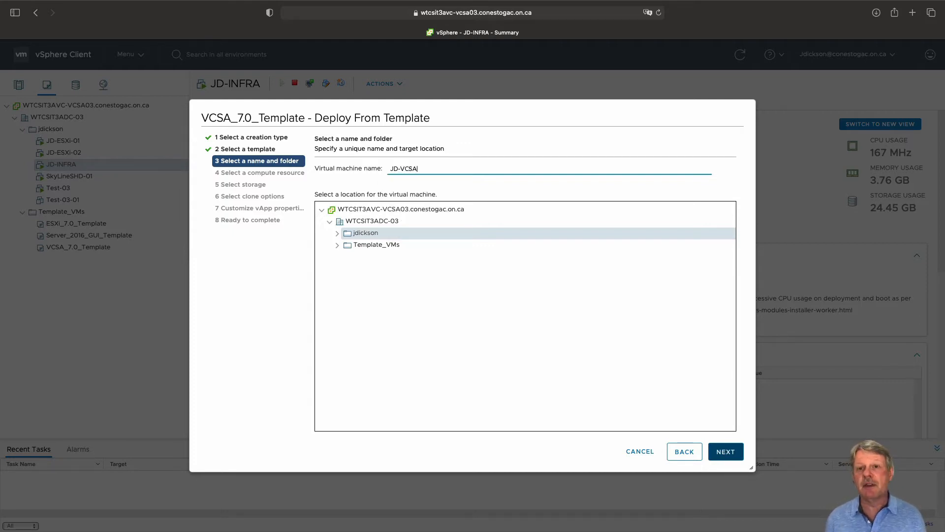
{"action": "left_click", "coordinate": [737, 454]}
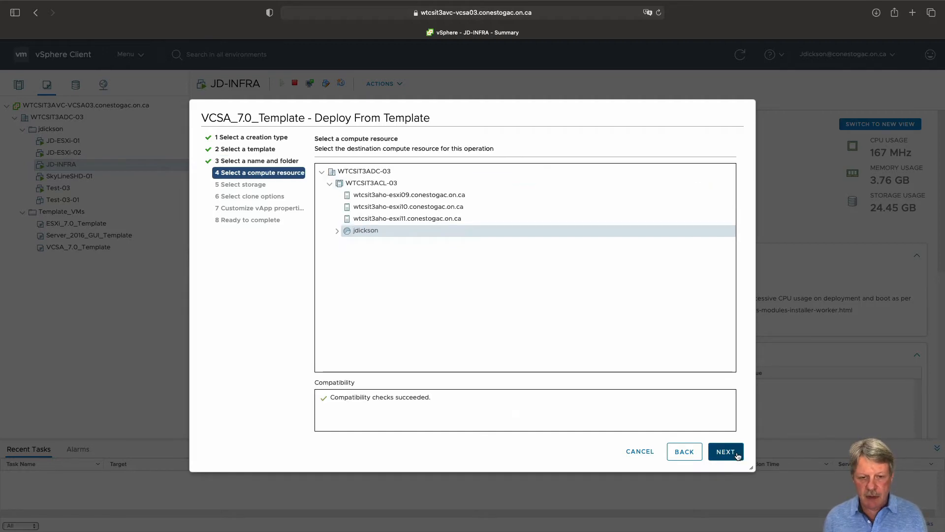
{"action": "left_click", "coordinate": [737, 454]}
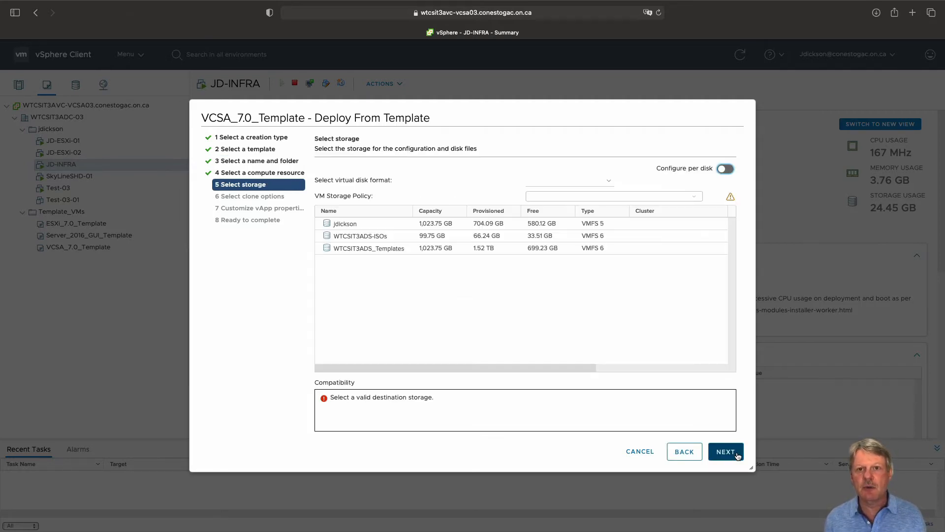
Step: Store the virtual machine on the personal datastore and enable hardware customization and power-on after creation
{"action": "left_click", "coordinate": [405, 226]}
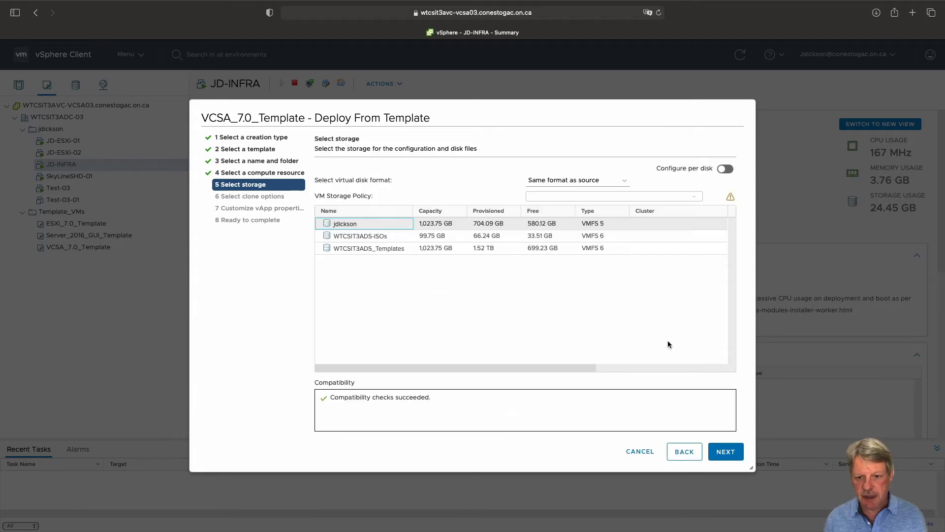
{"action": "left_click", "coordinate": [725, 453]}
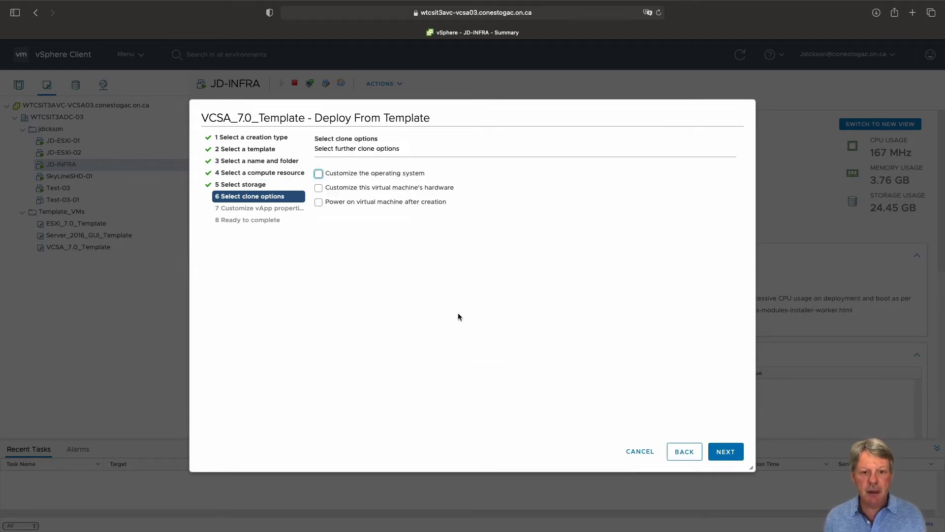
{"action": "left_click", "coordinate": [319, 188]}
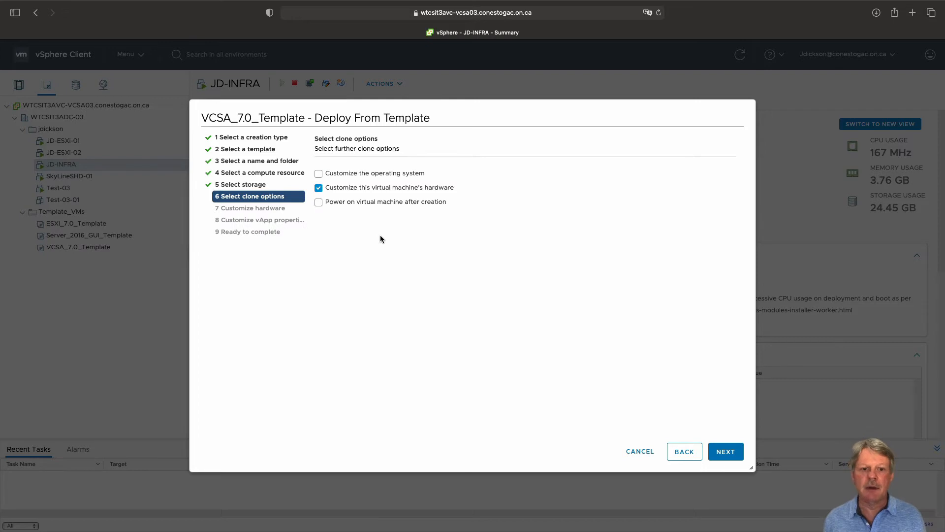
{"action": "left_click", "coordinate": [318, 202]}
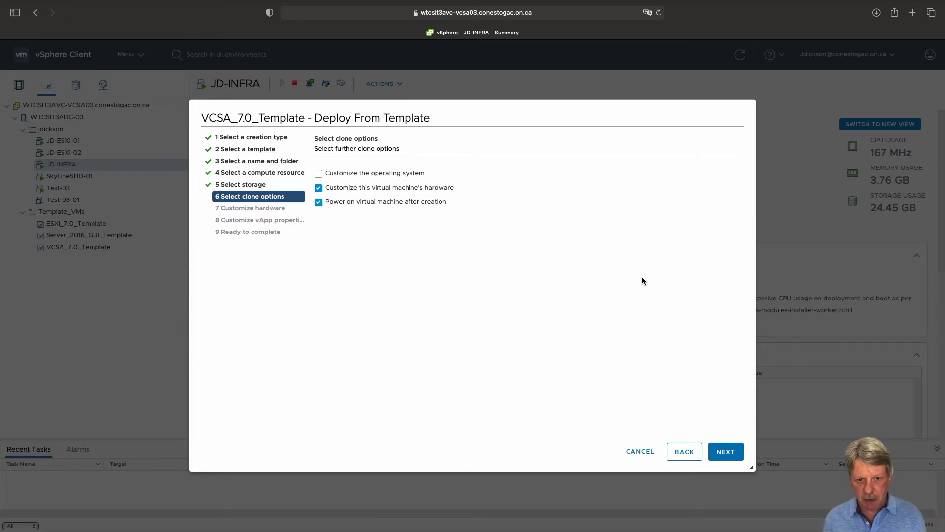
{"action": "left_click", "coordinate": [726, 451]}
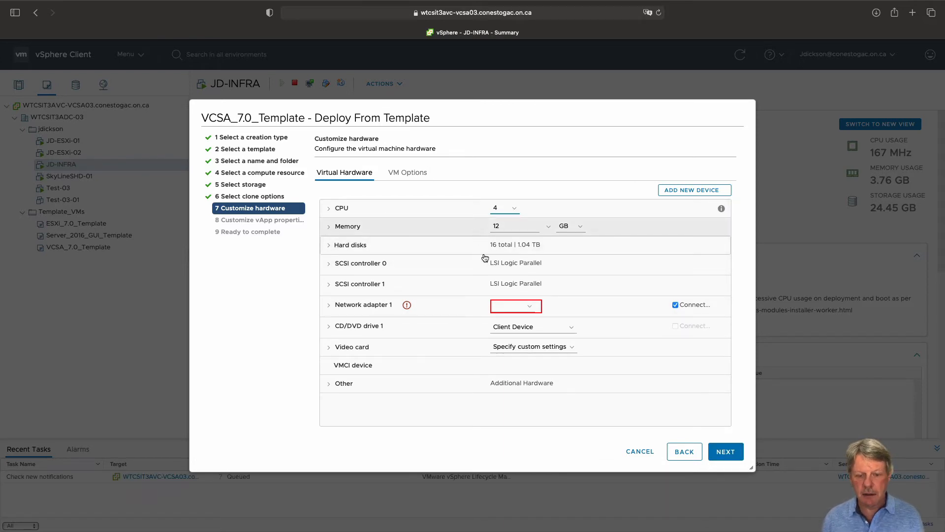
Step: Connect network adapter 1 to the personal port group ending in _01 and finish the deployment with the default vApp properties
{"action": "left_click", "coordinate": [533, 312]}
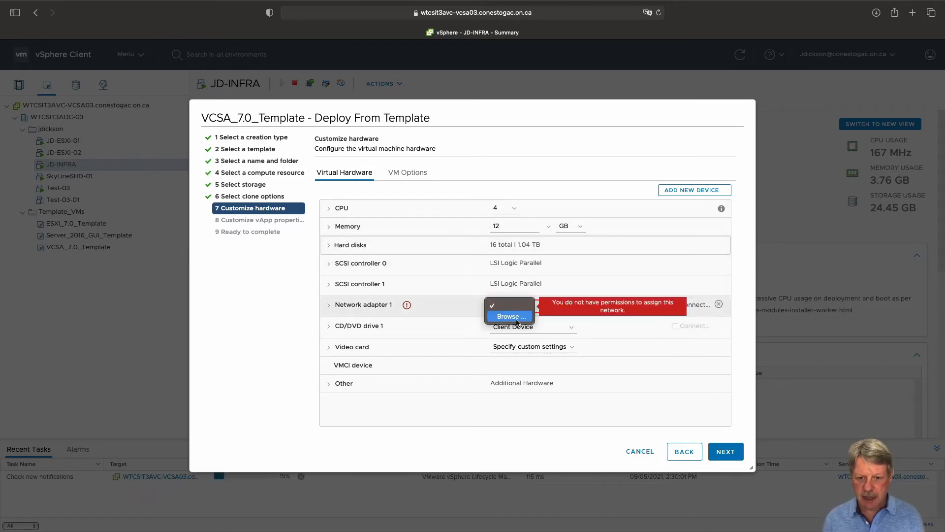
{"action": "left_click", "coordinate": [515, 321]}
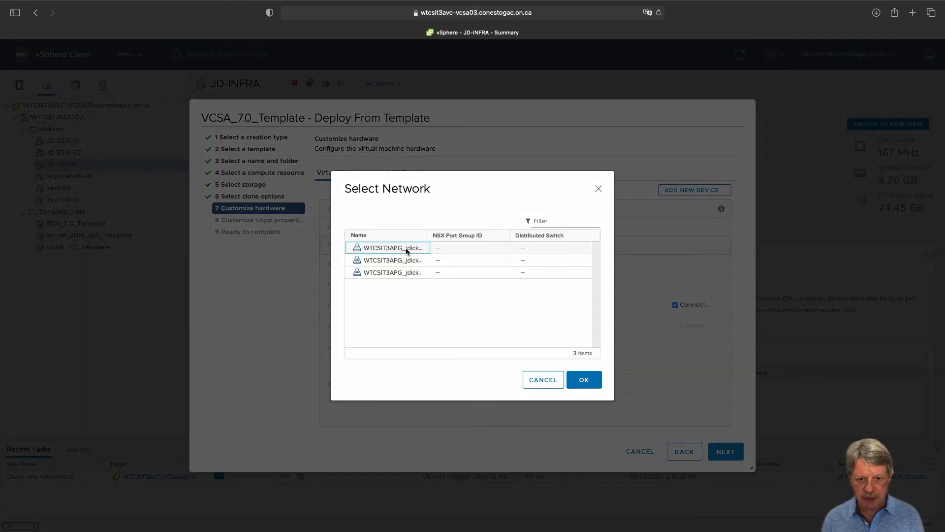
{"action": "left_click", "coordinate": [411, 250]}
{"action": "left_click", "coordinate": [584, 380]}
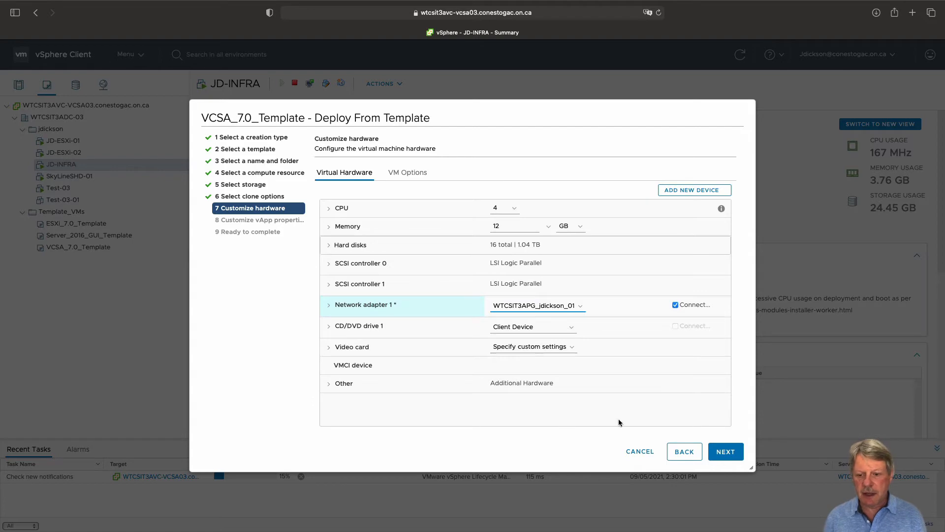
{"action": "left_click", "coordinate": [727, 451]}
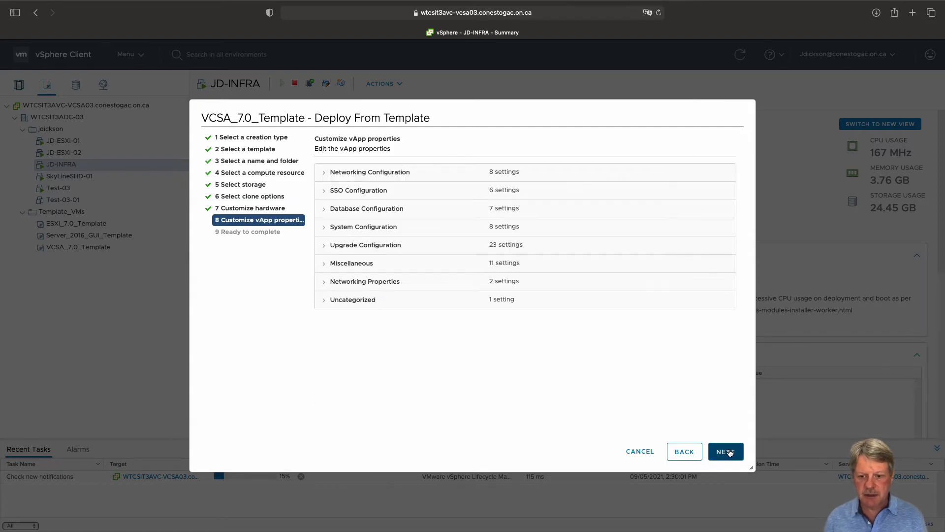
{"action": "left_click", "coordinate": [727, 452]}
{"action": "left_click", "coordinate": [727, 452]}
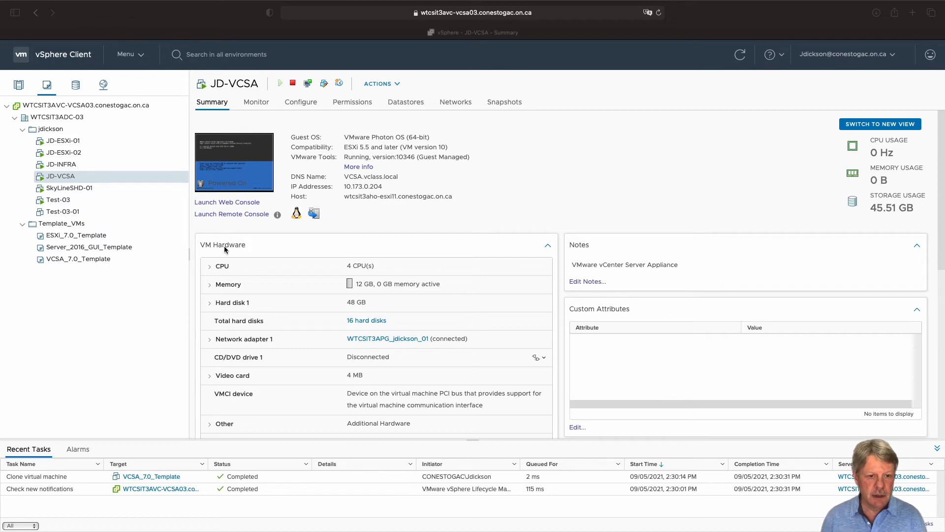
Step: Launch the web console of JD-VCSA and log in to system customization as root with the account password
{"action": "left_click", "coordinate": [233, 203]}
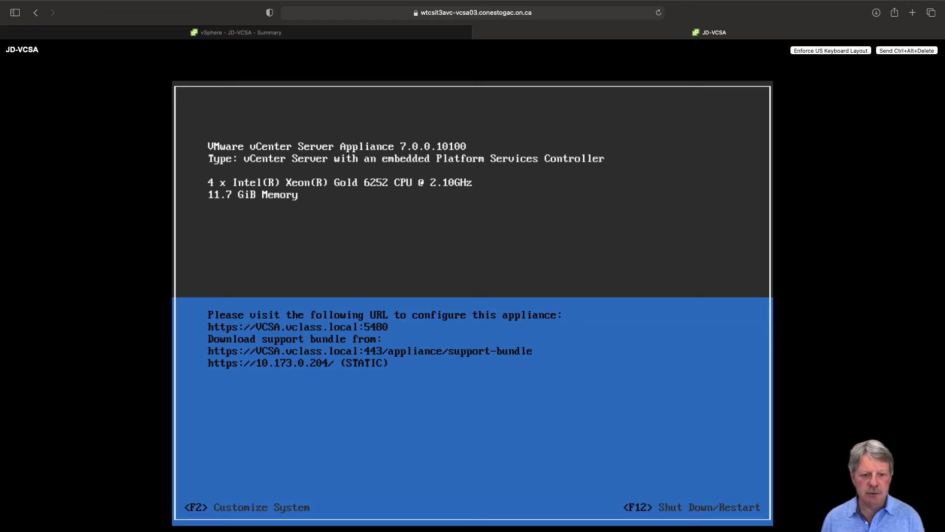
{"action": "key", "text": "F2"}
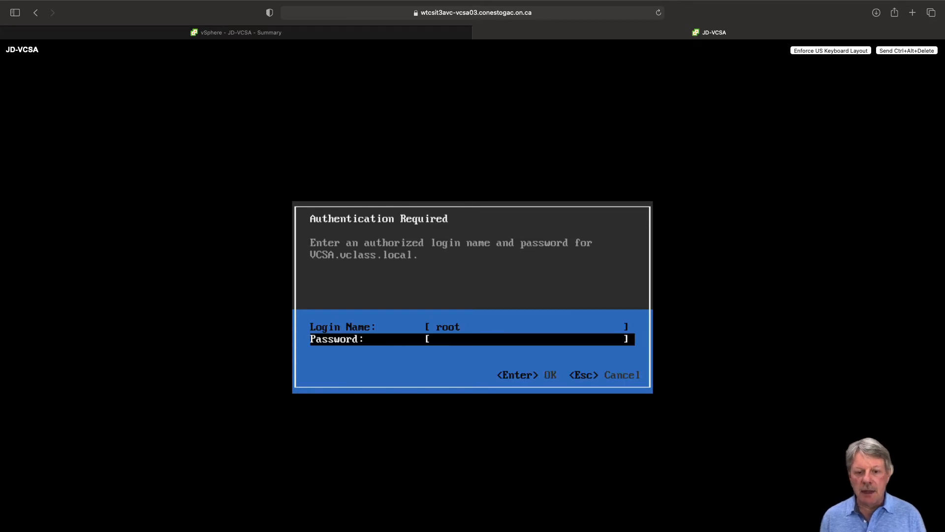
{"action": "type", "text": "*********"}
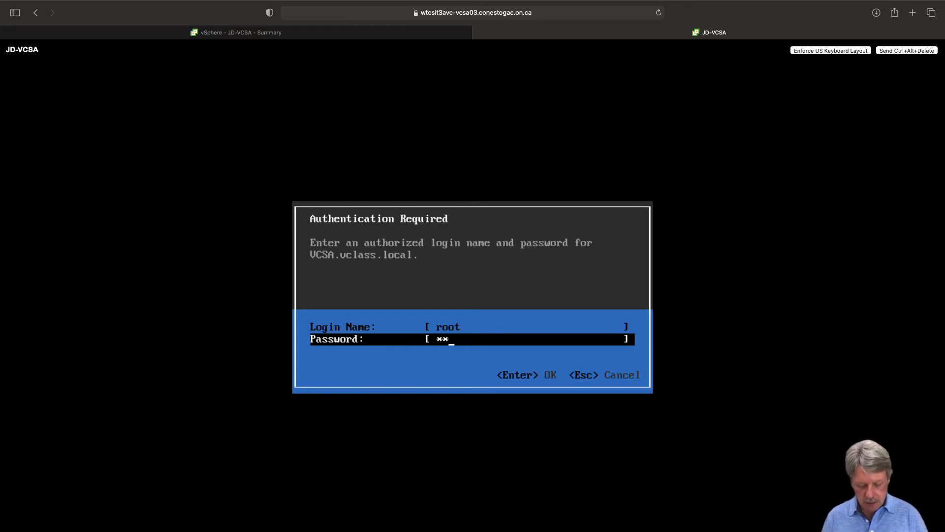
{"action": "type", "text": "**"}
{"action": "key", "text": "Return"}
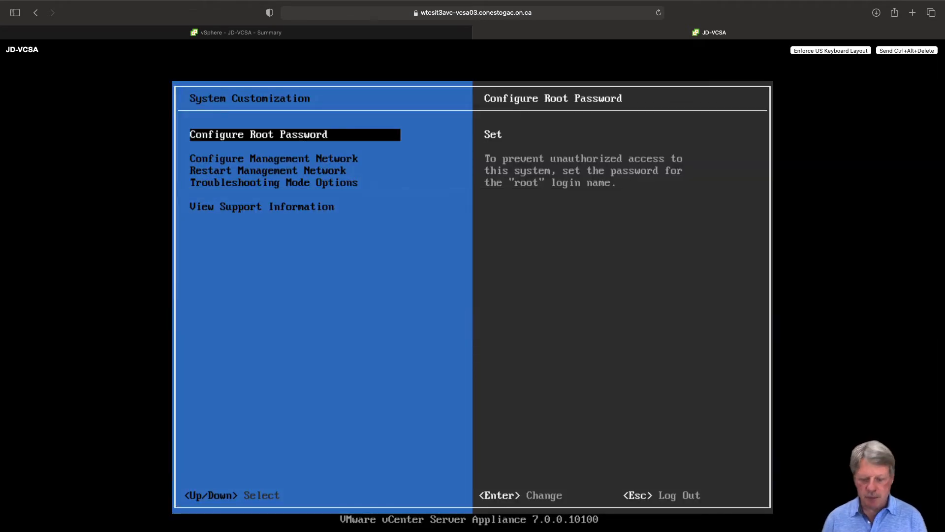
Step: Review the static IP address, subnet mask and default gateway in the management network's IP configuration and accept them as they are
{"action": "key", "text": "Down"}
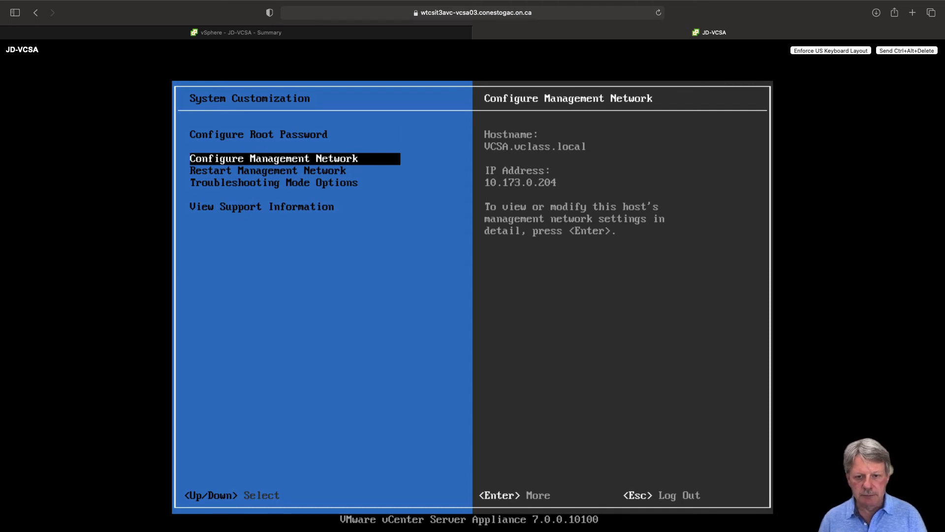
{"action": "key", "text": "Return"}
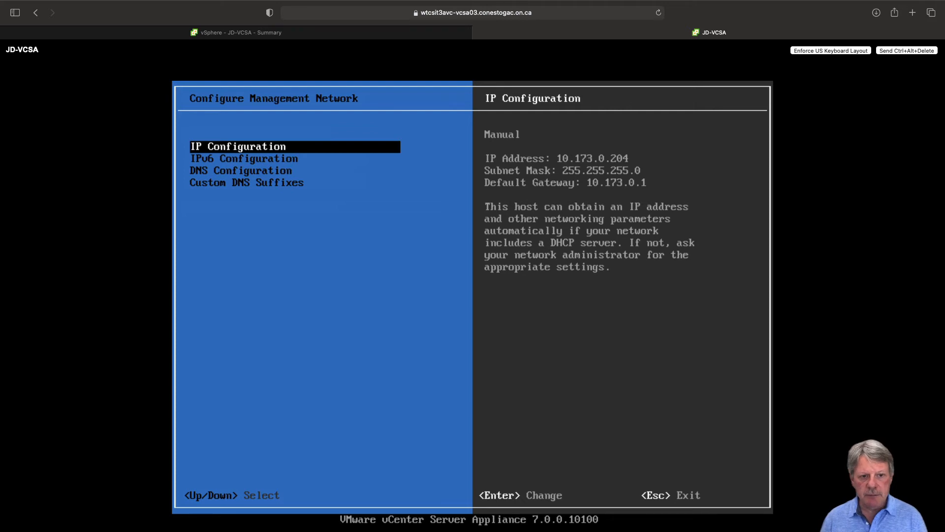
{"action": "key", "text": "Return"}
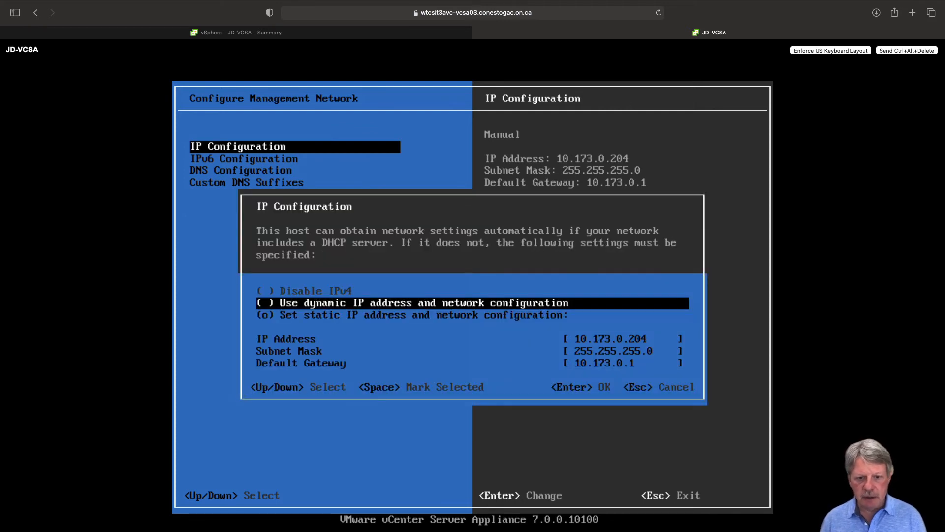
{"action": "key", "text": "Down"}
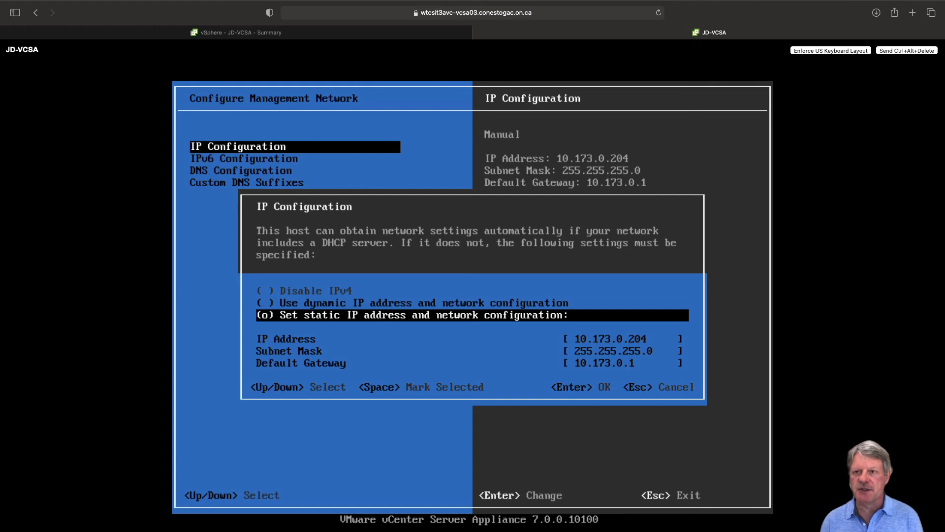
{"action": "key", "text": "Down"}
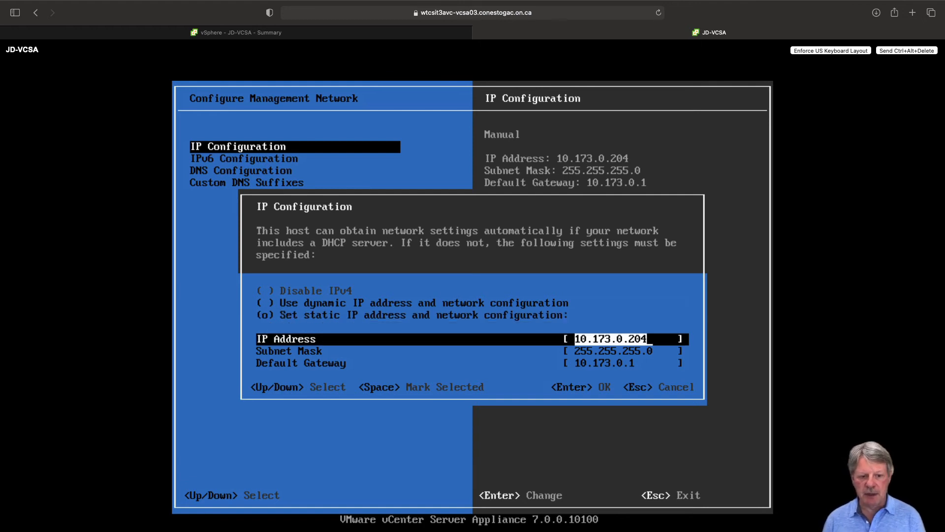
{"action": "key", "text": "Up"}
{"action": "key", "text": "Down"}
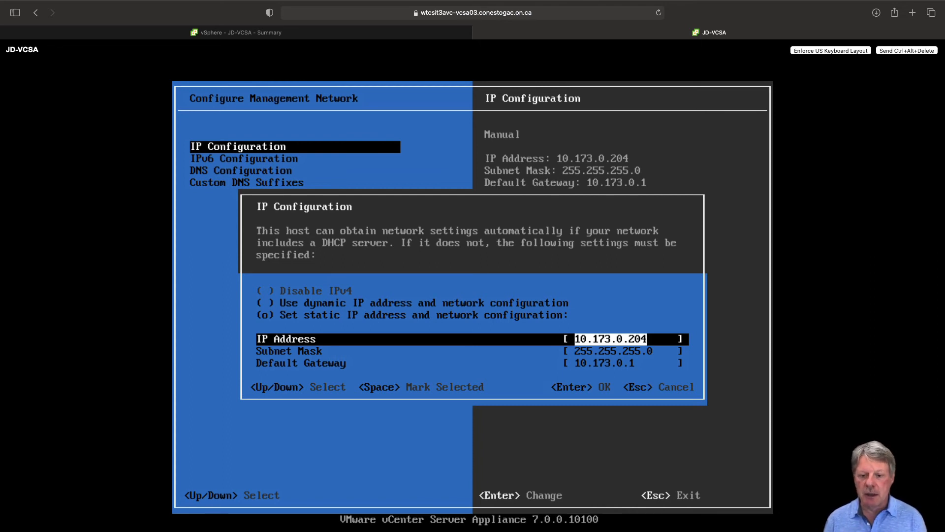
{"action": "key", "text": "Down"}
{"action": "key", "text": "Down"}
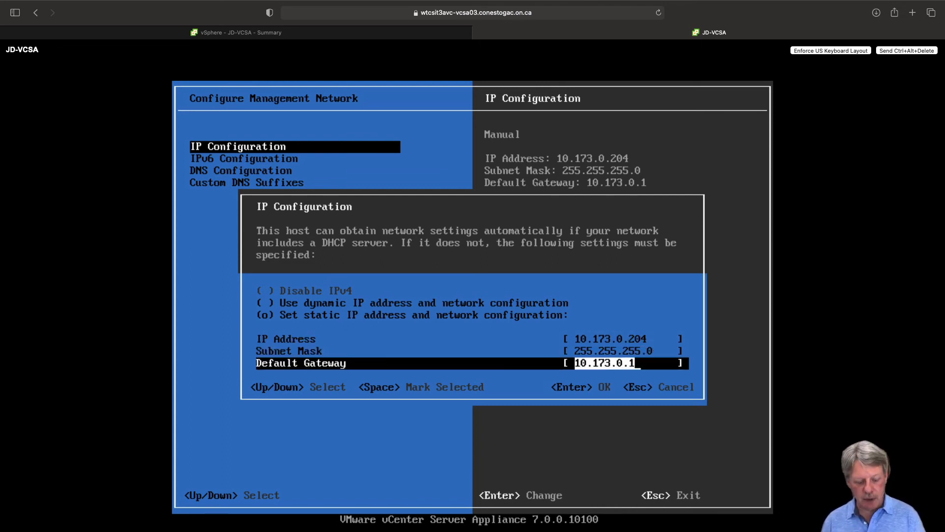
{"action": "key", "text": "Return"}
Step: Review the DNS server addresses and hostname in the management network's DNS configuration and accept them as they are
{"action": "key", "text": "Down"}
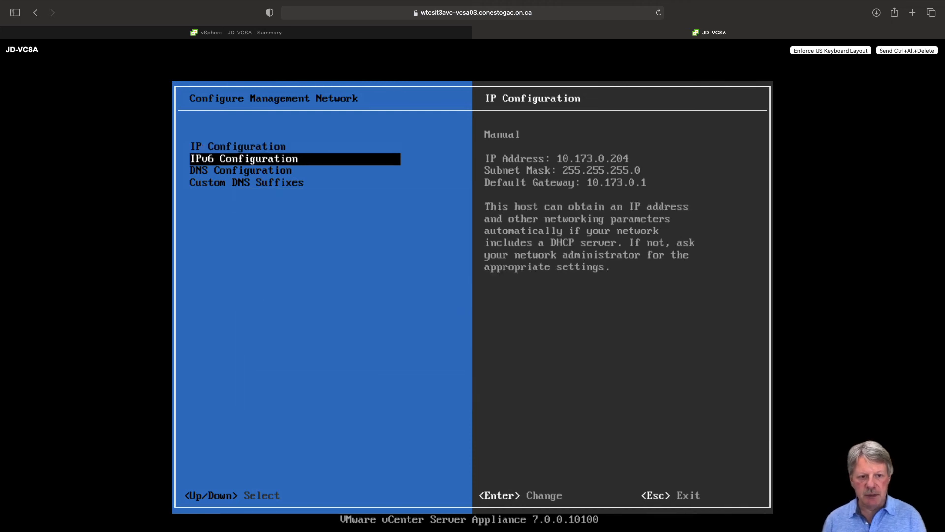
{"action": "key", "text": "Down"}
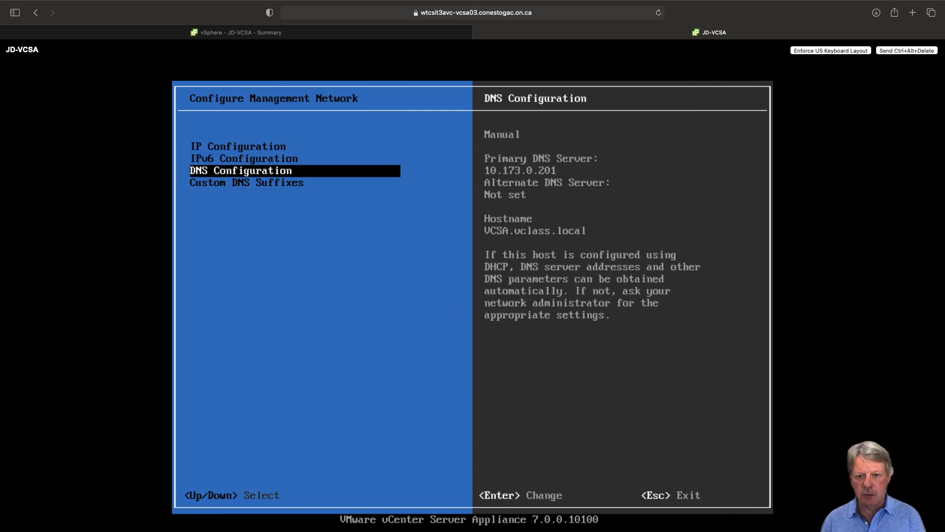
{"action": "key", "text": "Return"}
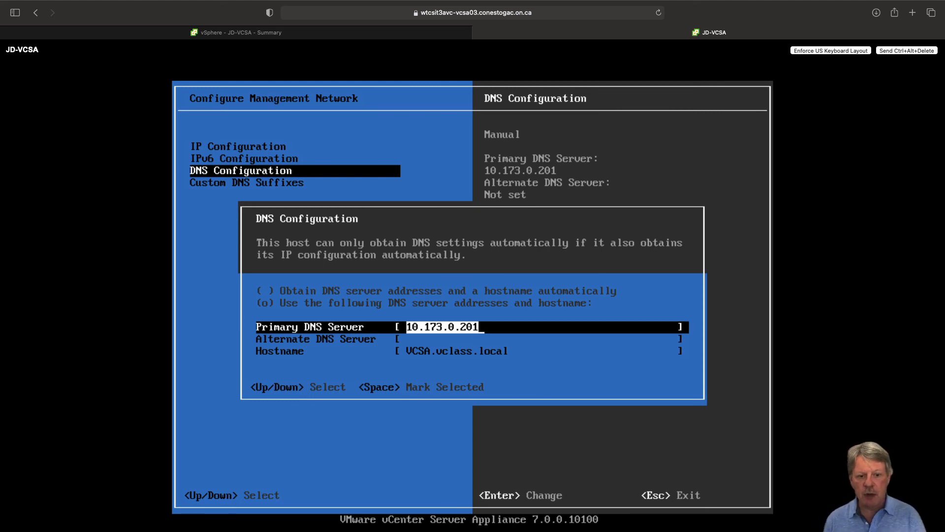
{"action": "key", "text": "Down"}
{"action": "key", "text": "Down"}
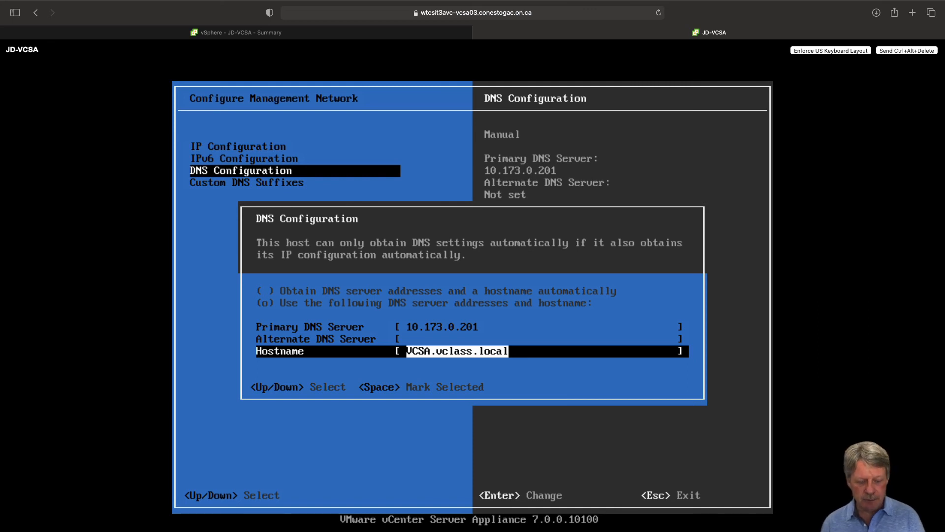
{"action": "key", "text": "Return"}
Step: Set the management network's custom DNS suffix to vclass.local
{"action": "key", "text": "Down"}
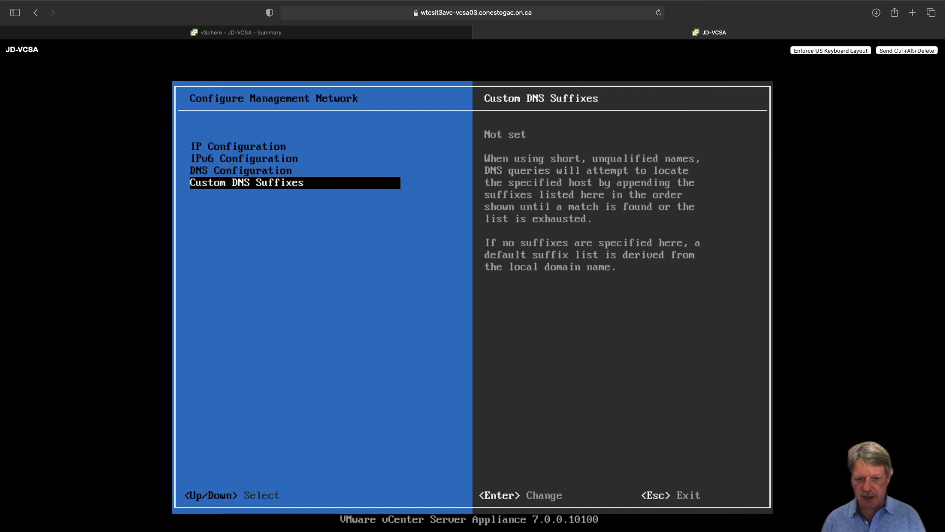
{"action": "key", "text": "Return"}
{"action": "type", "text": "vlcass"}
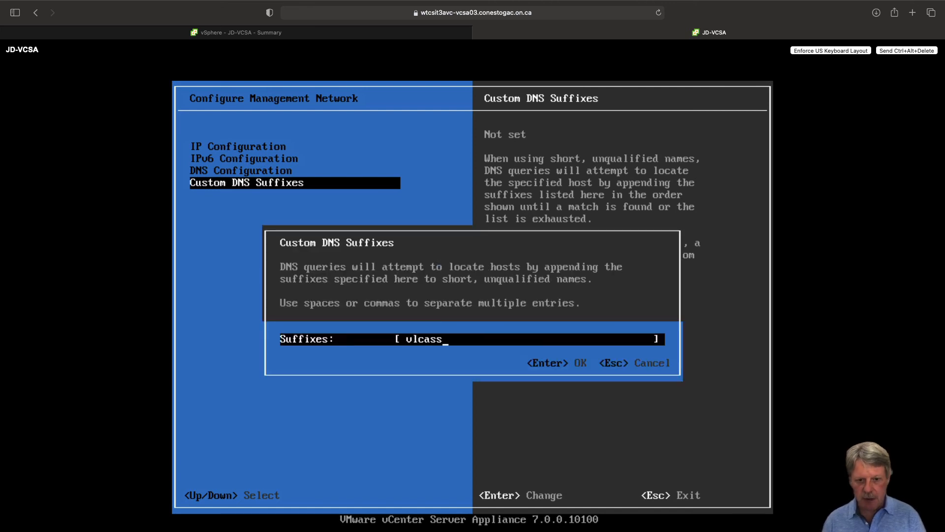
{"action": "type", "text": ".local"}
{"action": "key", "text": "Return"}
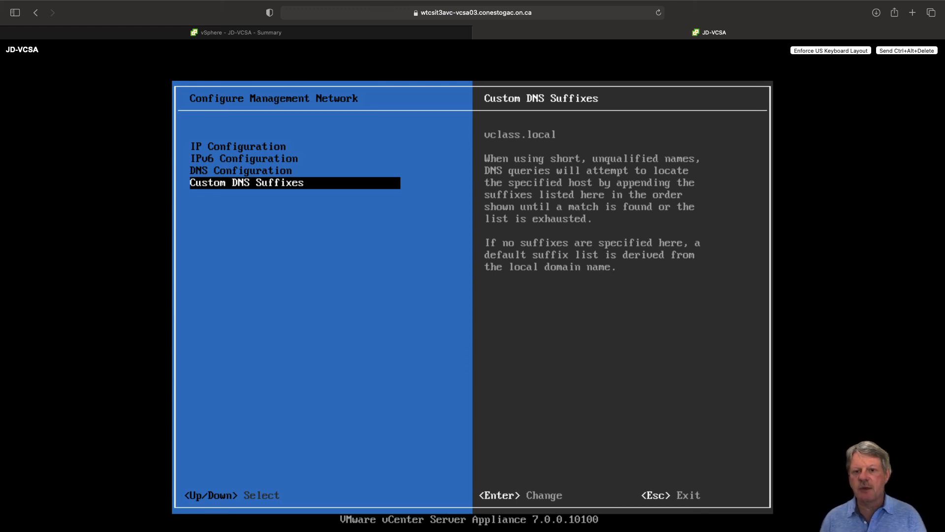
Step: Apply the management network changes with a network restart and log out of system customization
{"action": "key", "text": "Escape"}
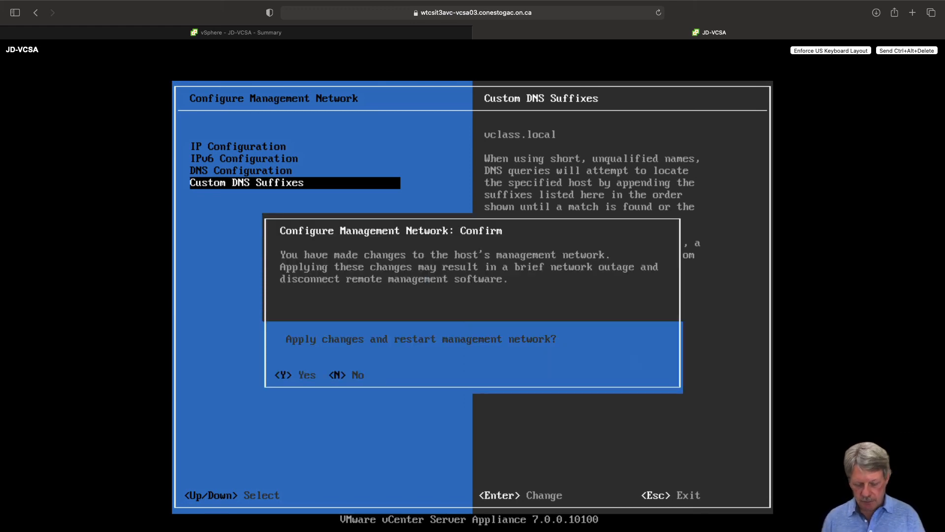
{"action": "key", "text": "y"}
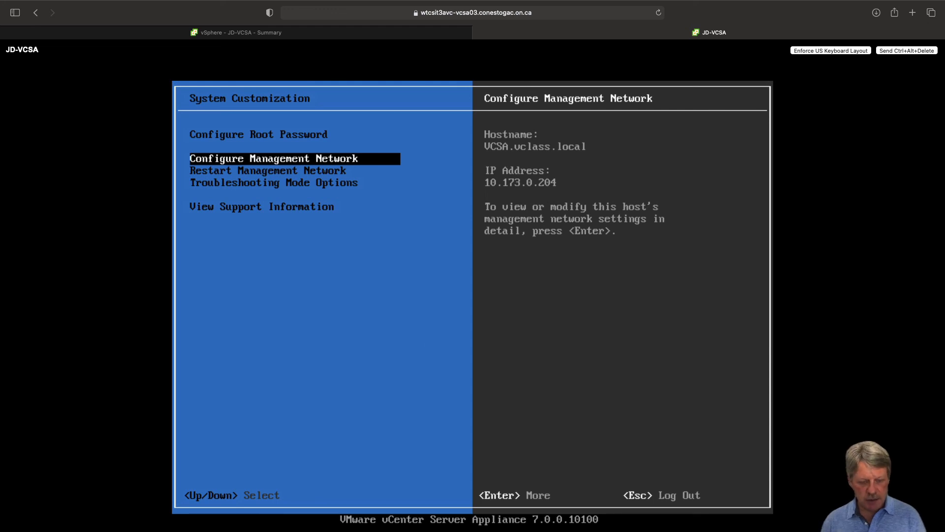
{"action": "key", "text": "Escape"}
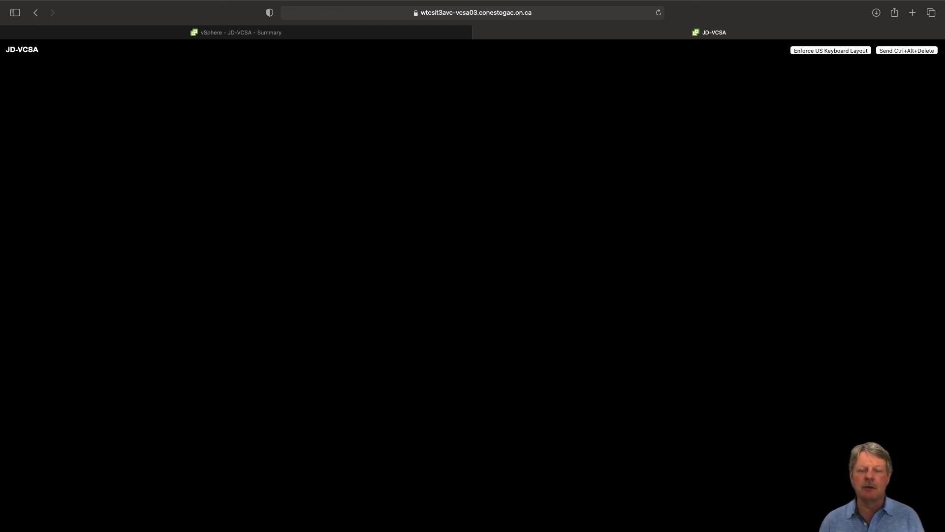